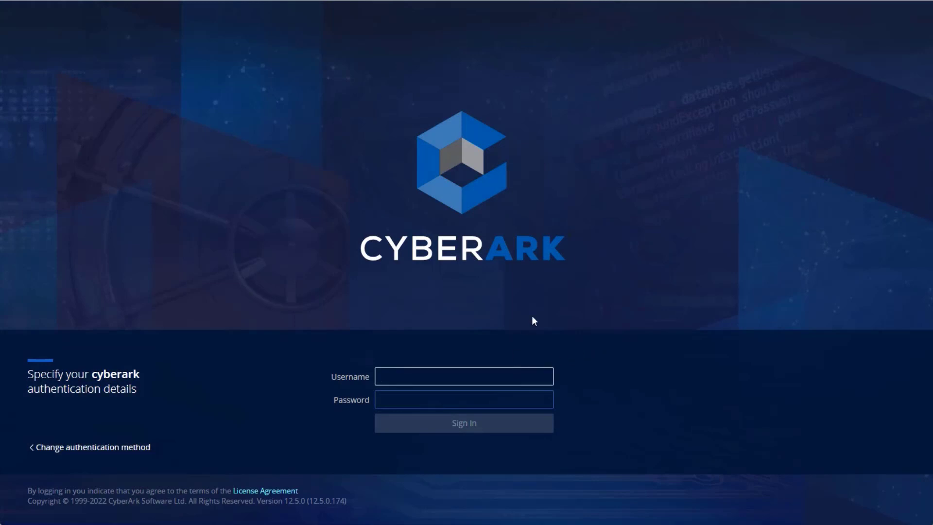
- Sign in to Privilege Cloud with the account's username and password
type("Mike")
key("Tab")
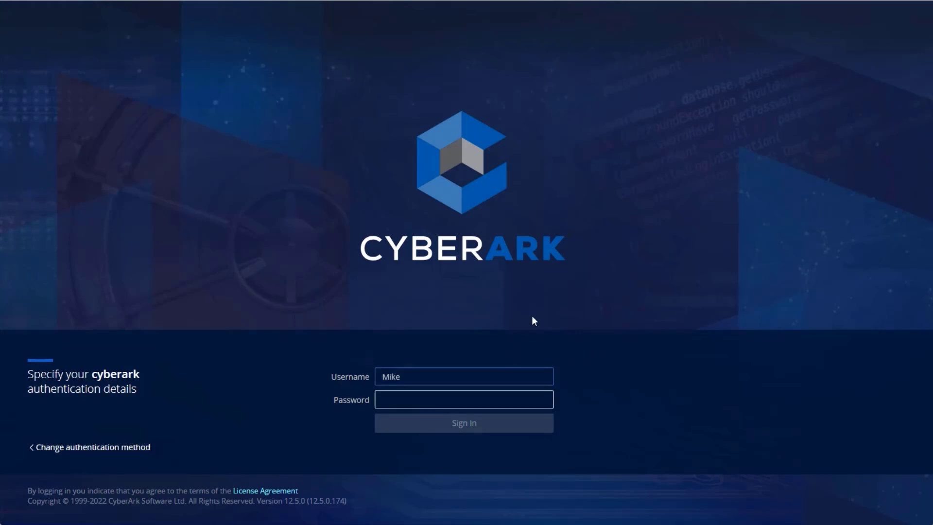
type("*********")
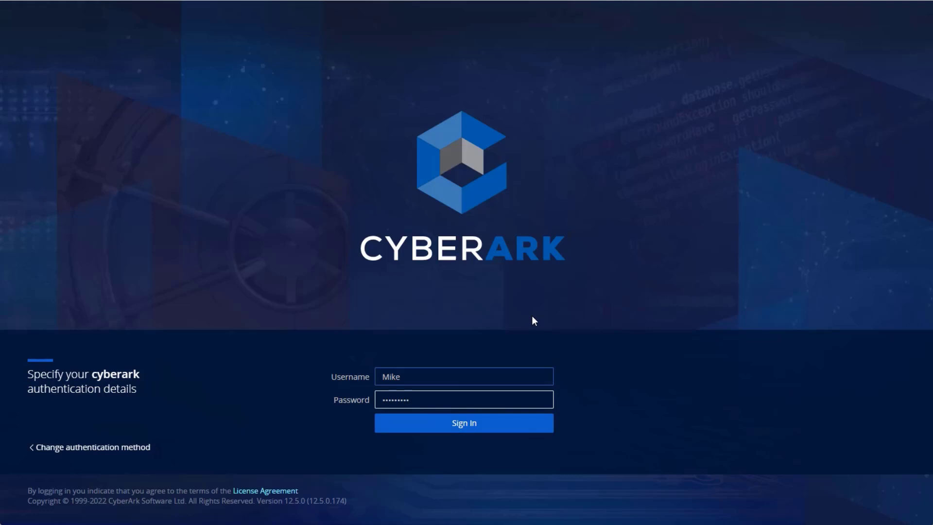
key("Return")
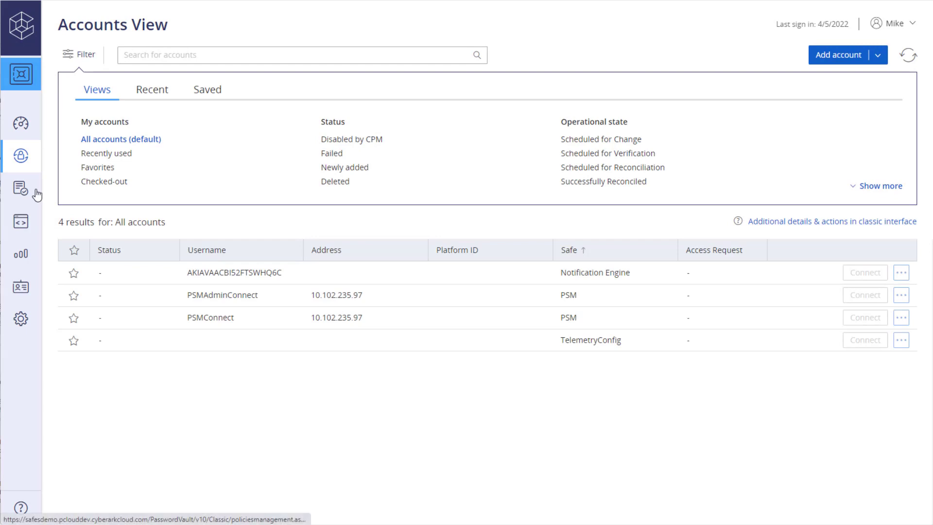
- Go to Policies > Safes and review the Win_Srv-Fin_EU safe's details, then close them
mouse_move(40, 194)
left_click(76, 194)
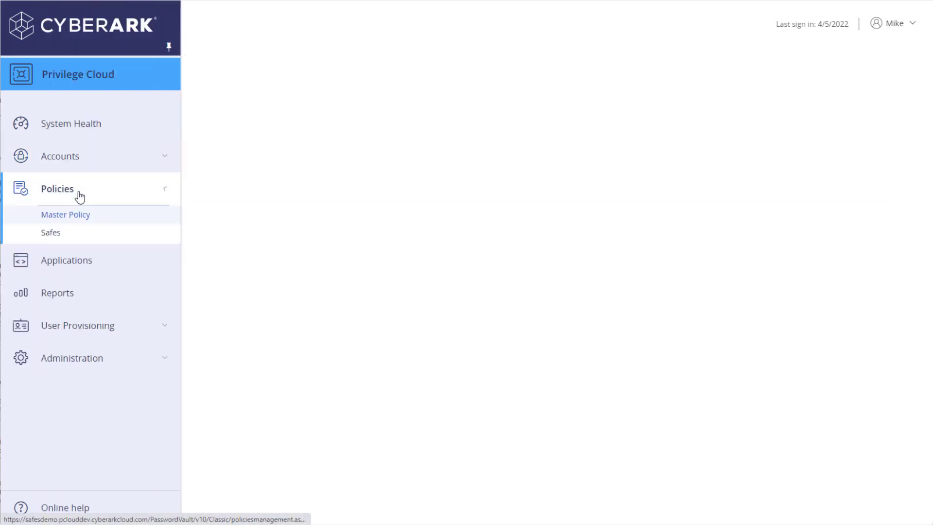
left_click(117, 234)
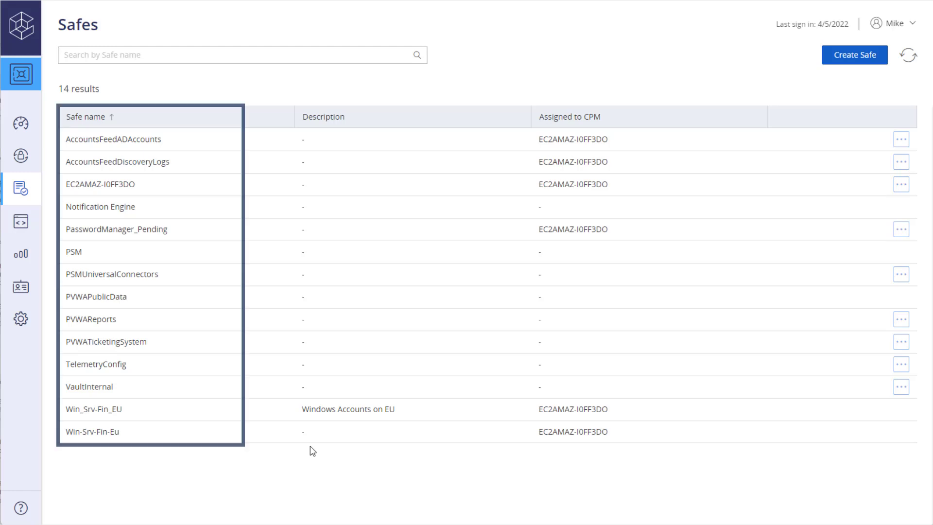
left_click(292, 409)
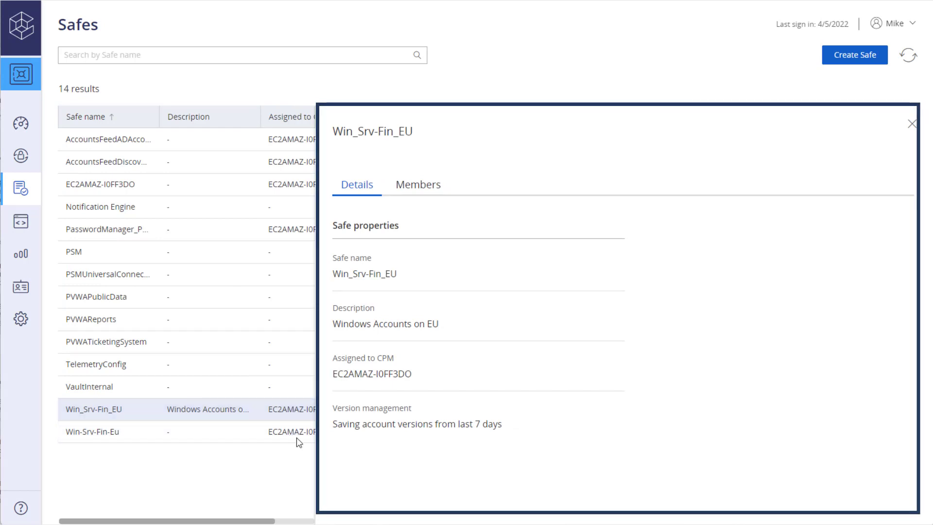
left_click(911, 125)
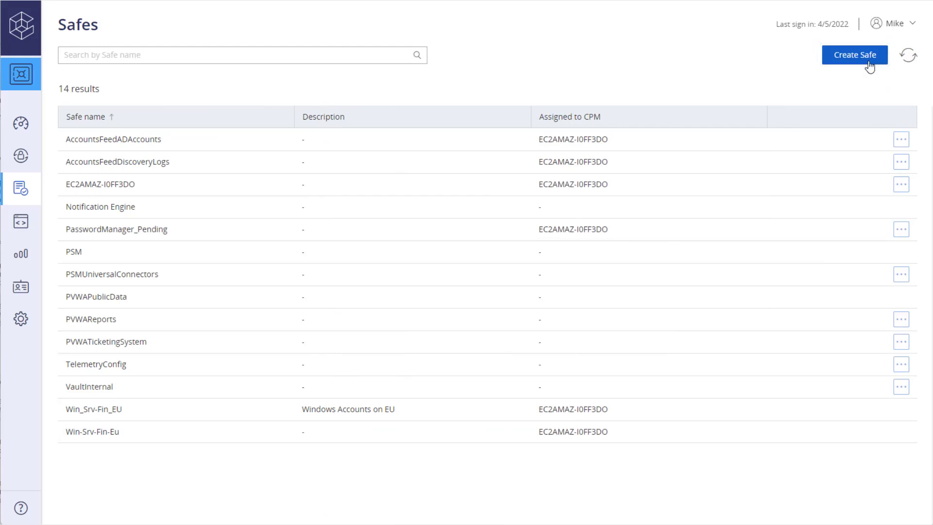
- Create safe Win-Srv-Fin-US with CPM EC2AMAZ-I0FF3DO, a financial-servers description, and Advanced details expanded
left_click(837, 60)
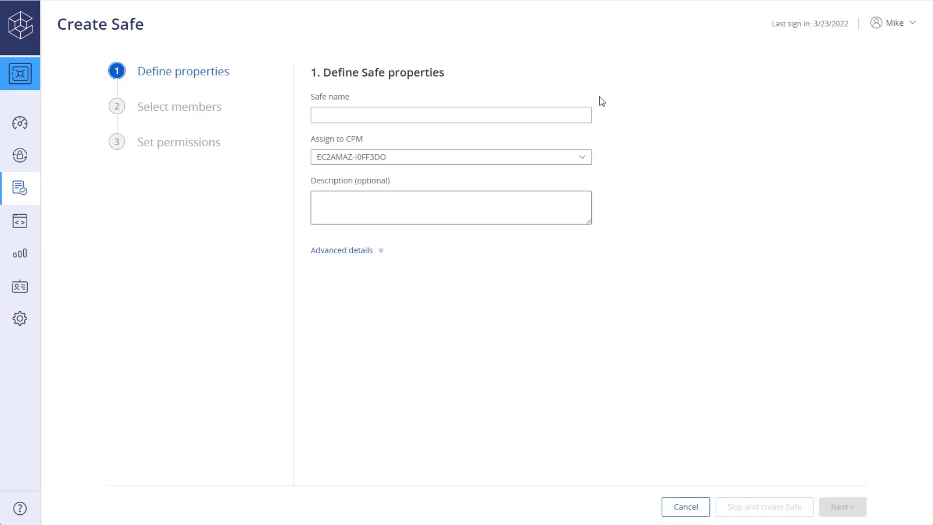
type("Win")
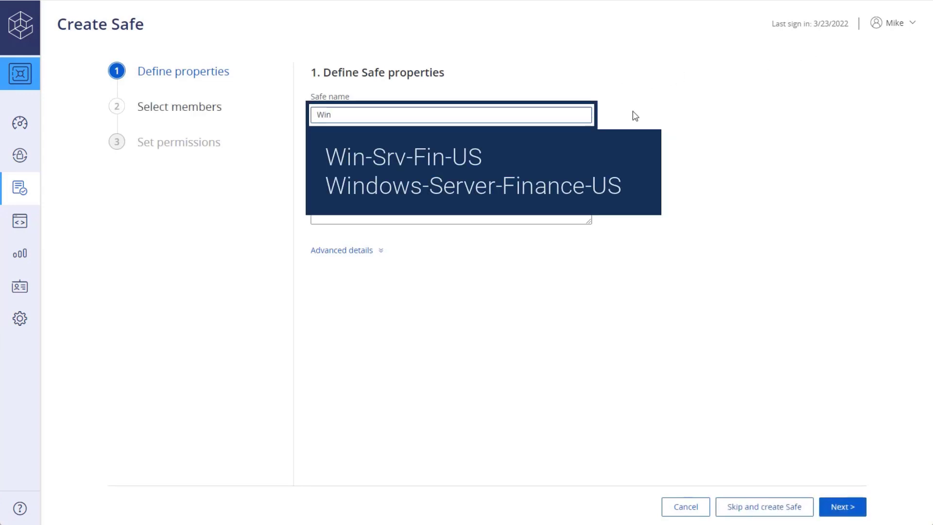
type("-Srv-Fin-US")
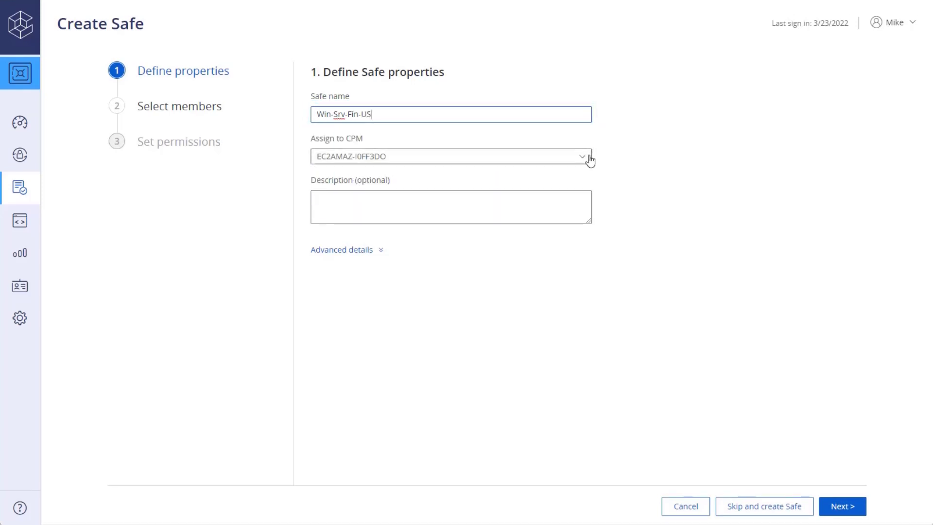
left_click(589, 156)
left_click(620, 141)
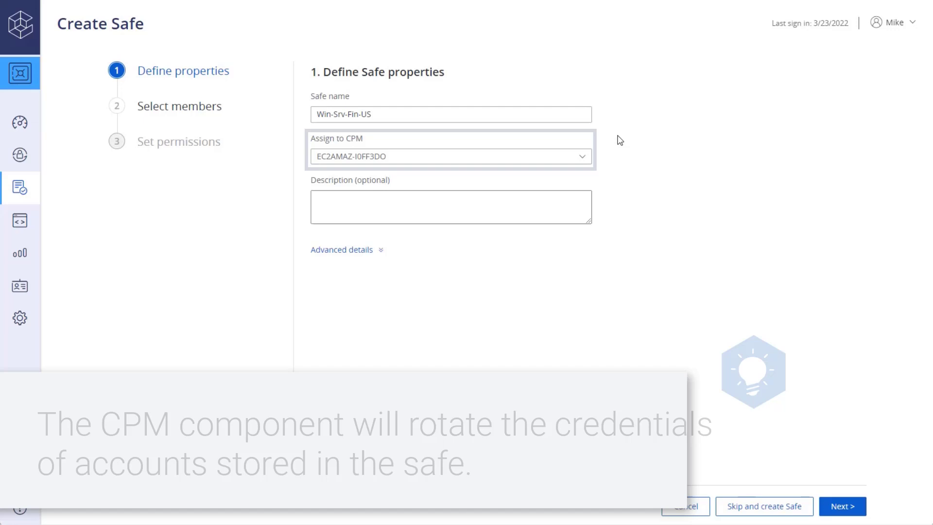
type("A safe to sto")
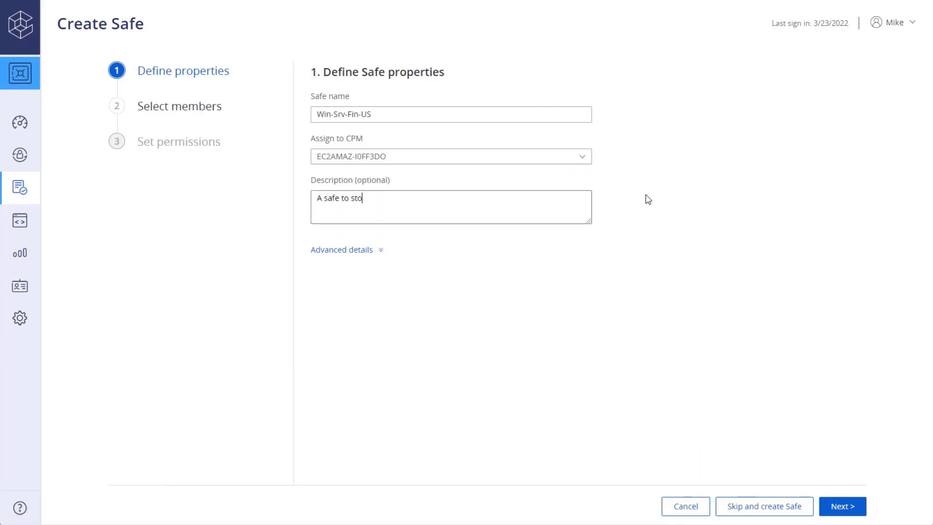
type("re Windows servers local admin accounts. Servers host financial data in US")
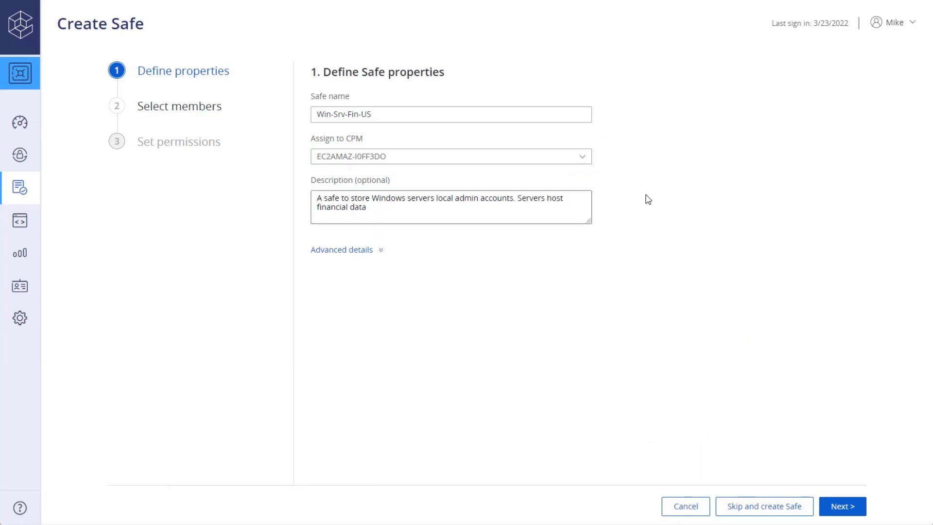
left_click(376, 250)
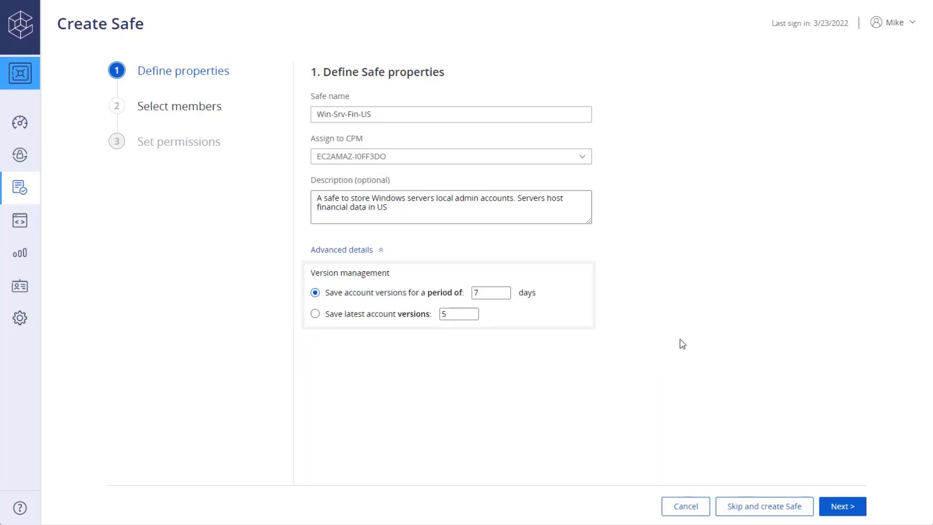
- Search Privilege Cloud members of all types for 'win'
left_click(836, 507)
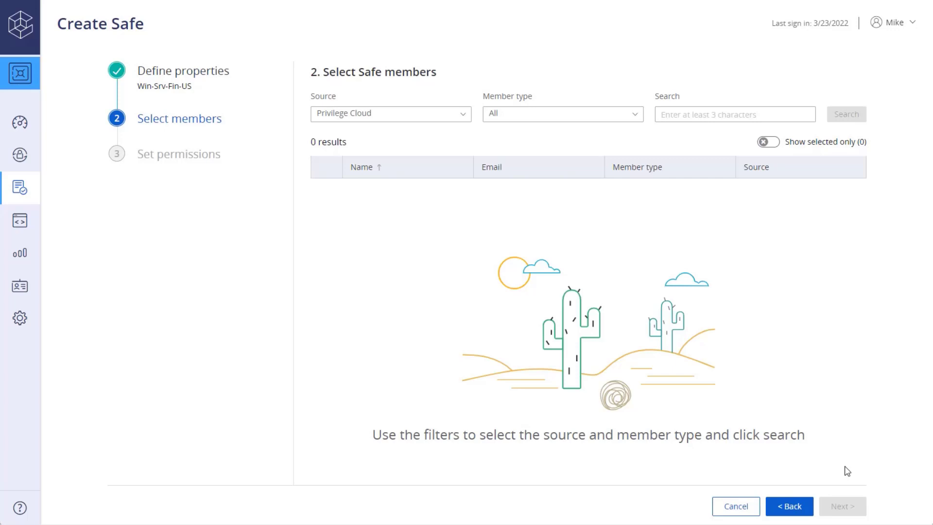
left_click(466, 115)
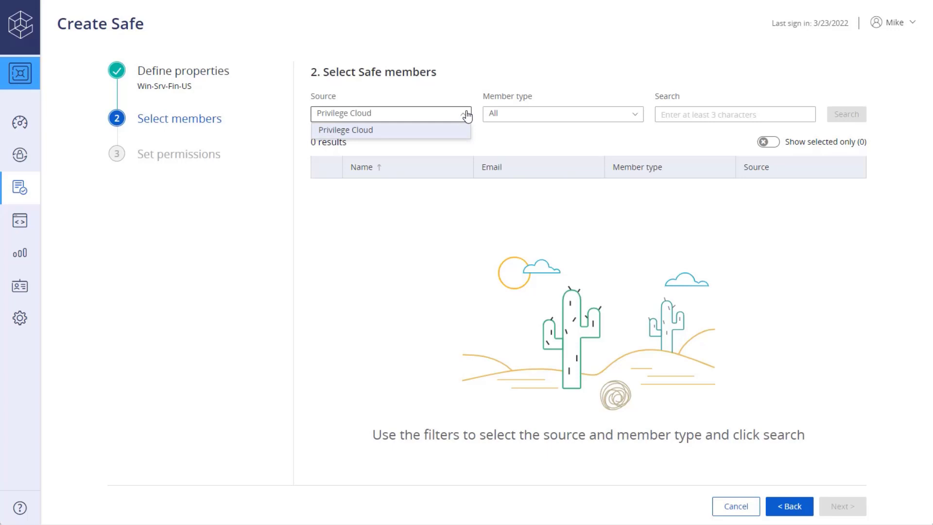
left_click(466, 115)
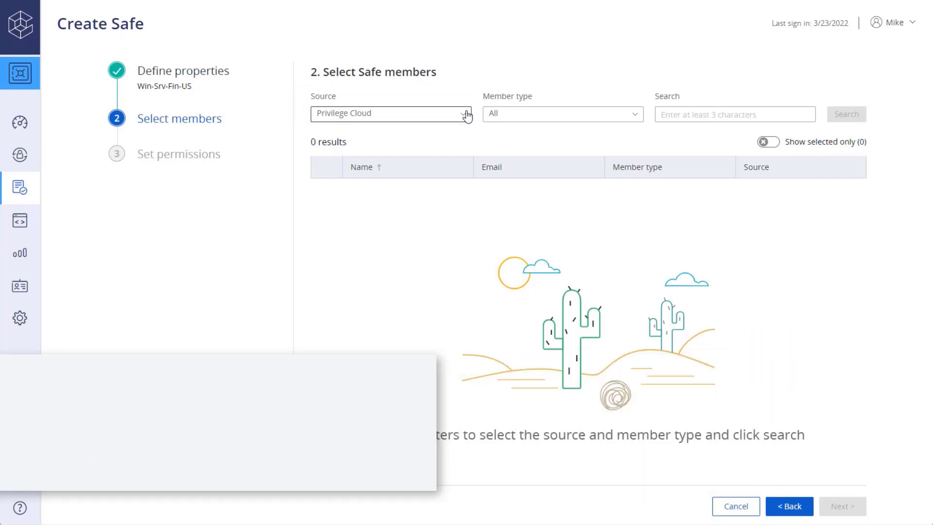
left_click(636, 117)
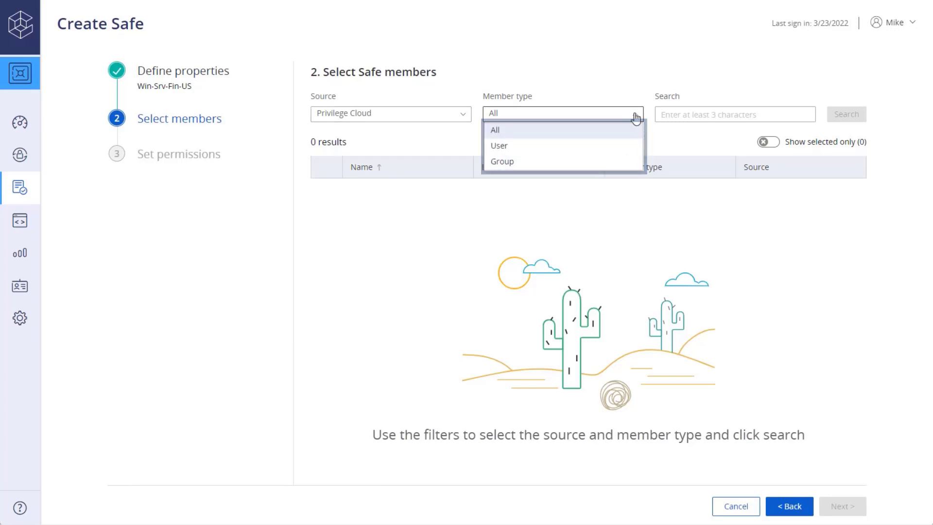
left_click(636, 117)
left_click(673, 114)
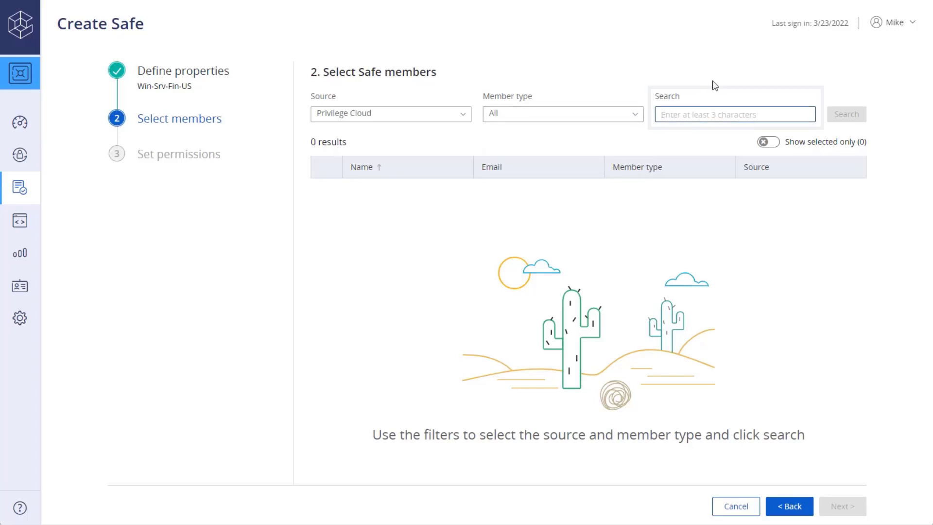
type("win")
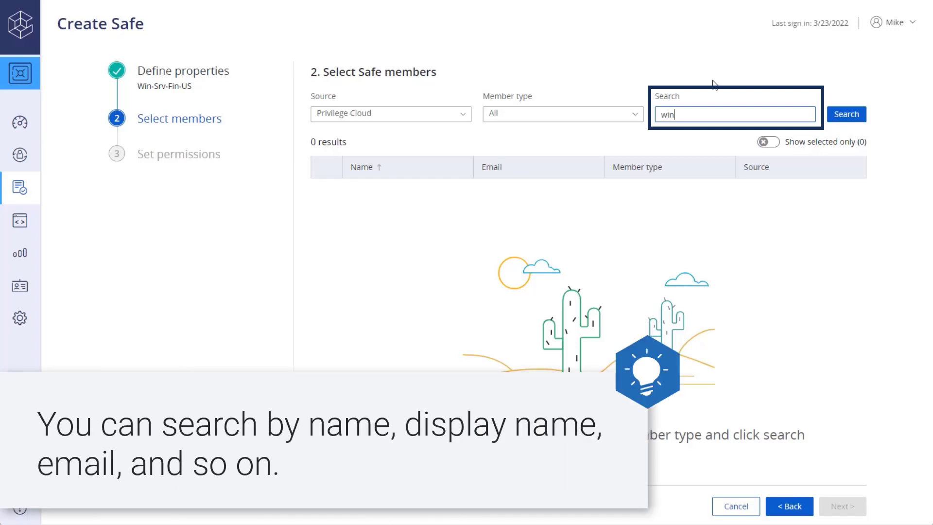
left_click(847, 115)
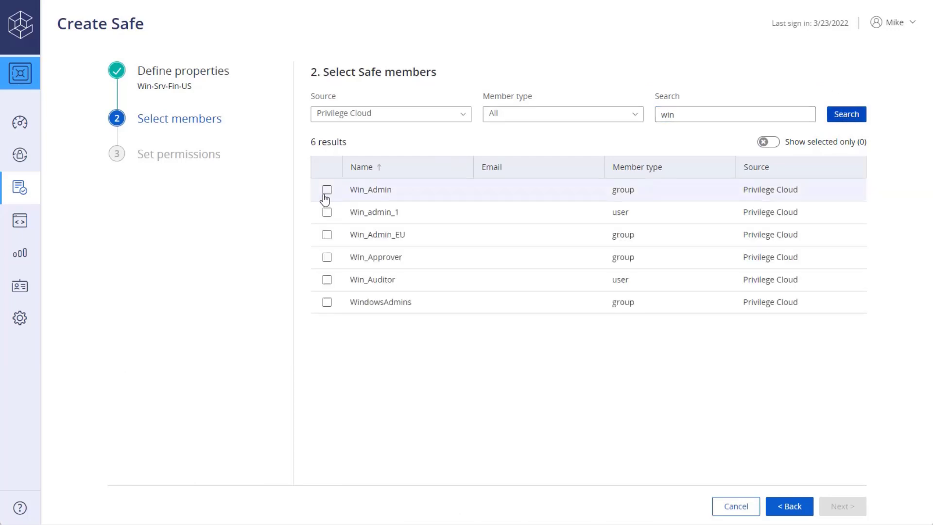
- Select Win_Admin and Win_Auditor and show only the selected members
left_click(326, 193)
left_click(328, 281)
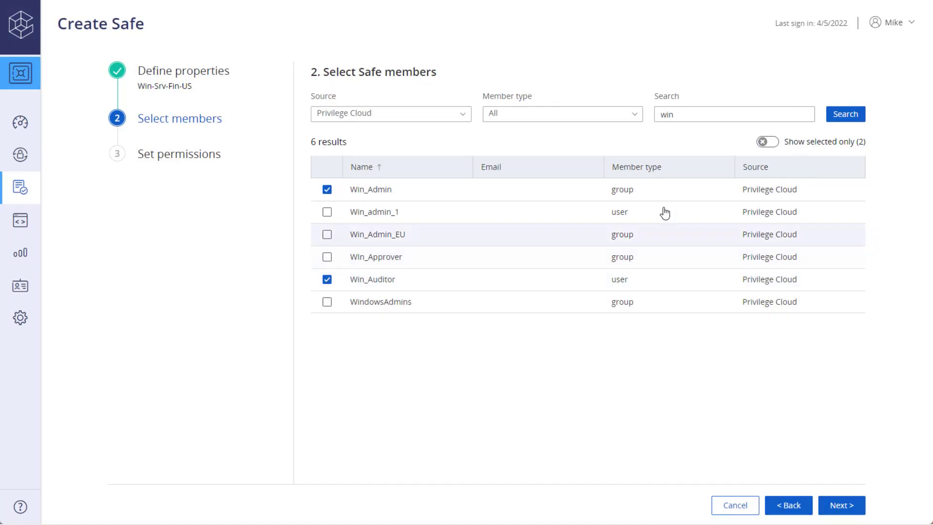
left_click(764, 144)
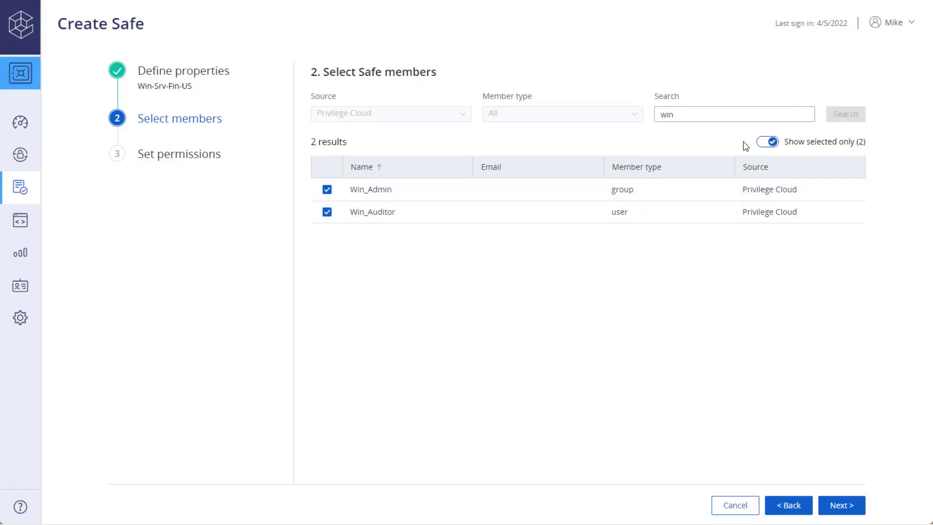
- Apply the Connect only permission preset, review the Access permissions, and create the safe
left_click(840, 510)
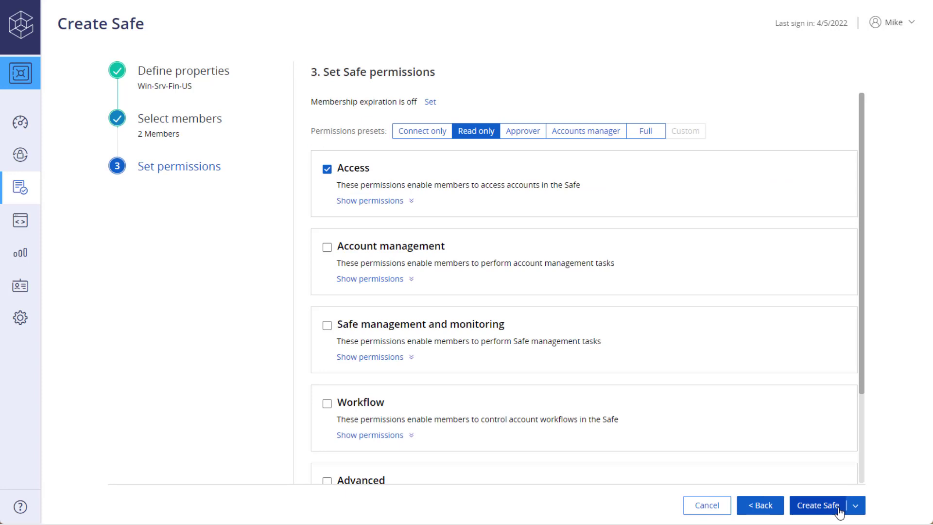
left_click(434, 133)
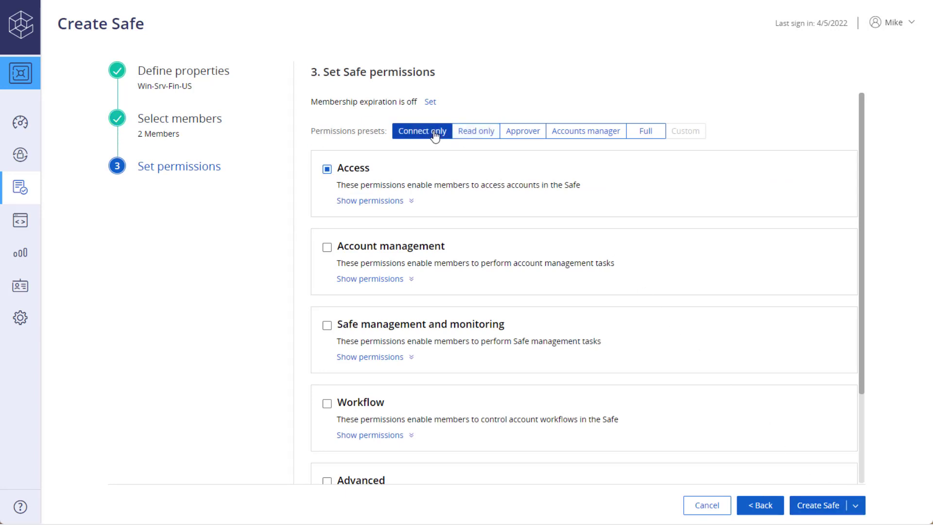
left_click(395, 202)
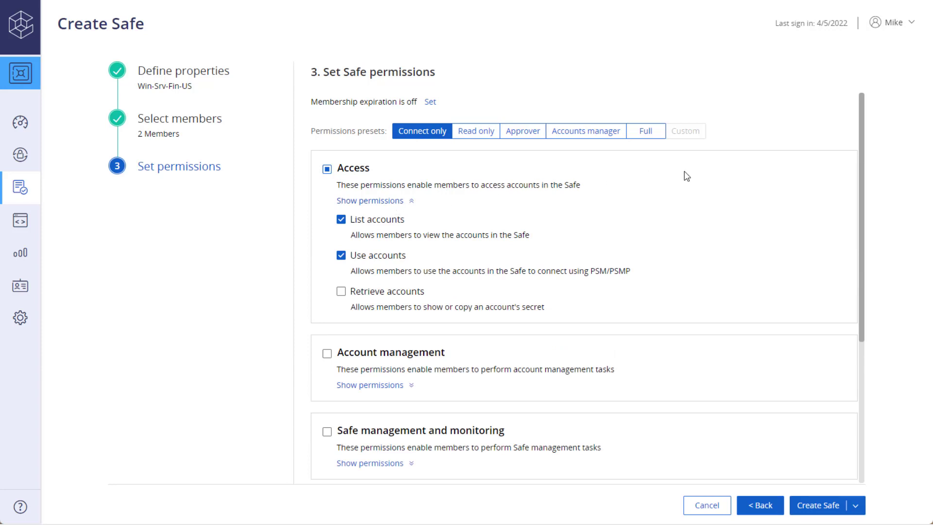
mouse_move(862, 173)
left_mouse_down()
mouse_move(877, 323)
mouse_move(883, 273)
mouse_move(870, 168)
left_mouse_up()
left_click(828, 509)
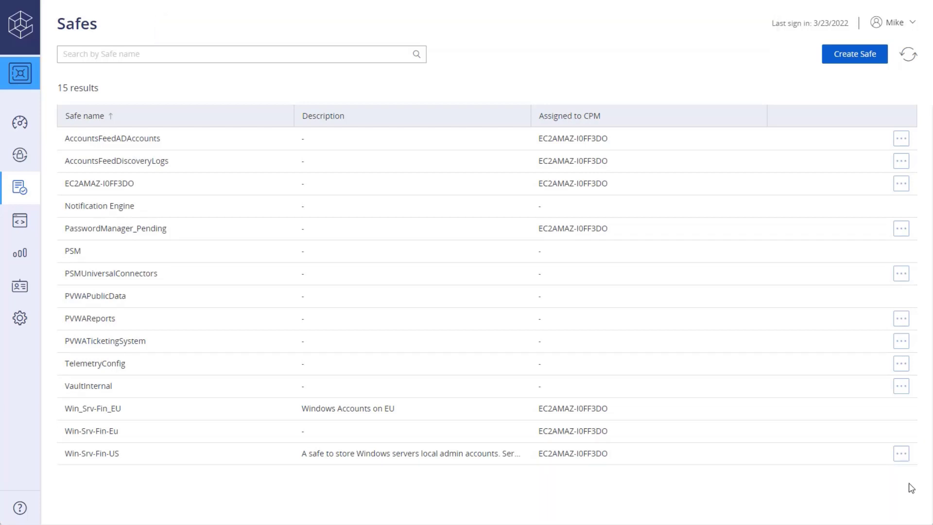
left_click(901, 454)
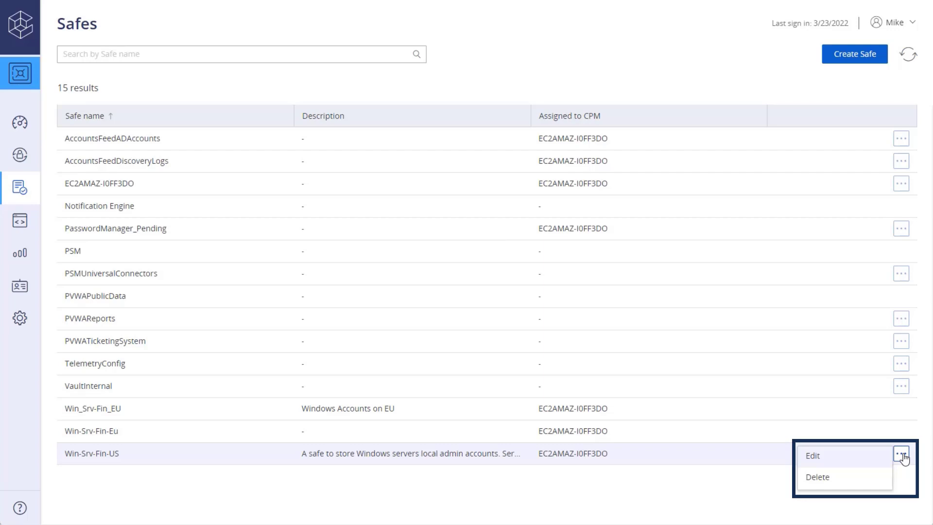
left_click(748, 493)
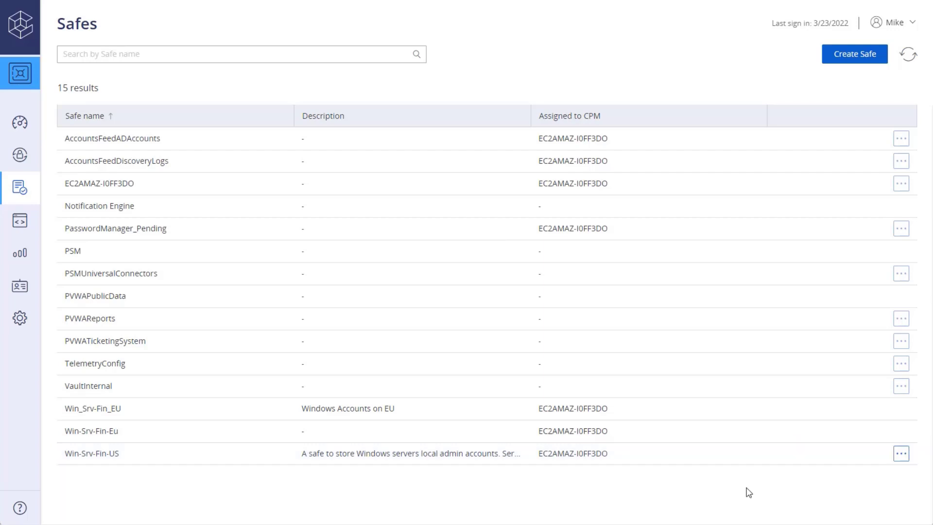
left_click(729, 459)
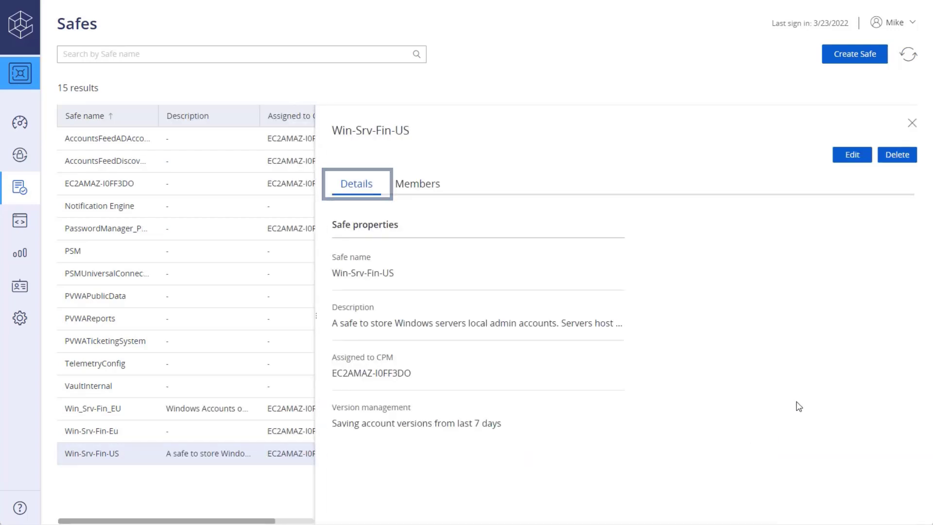
left_click(869, 160)
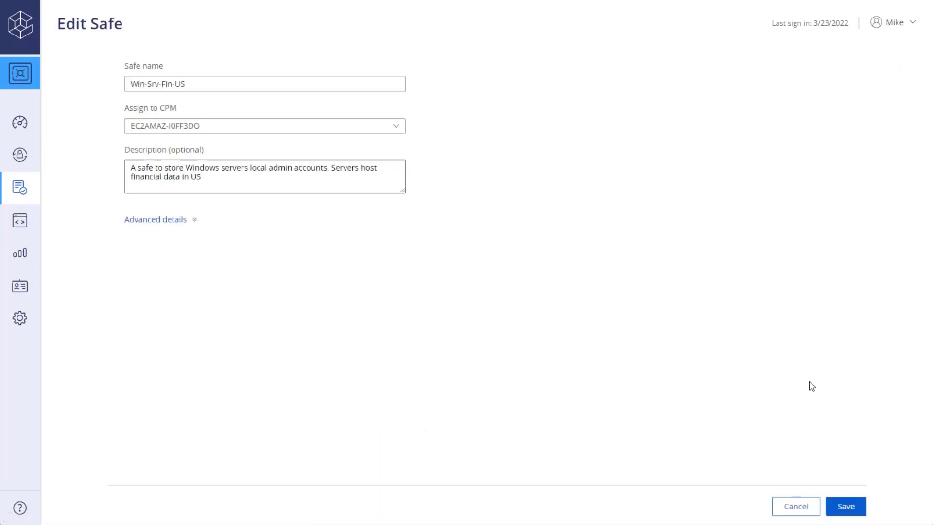
left_click(791, 506)
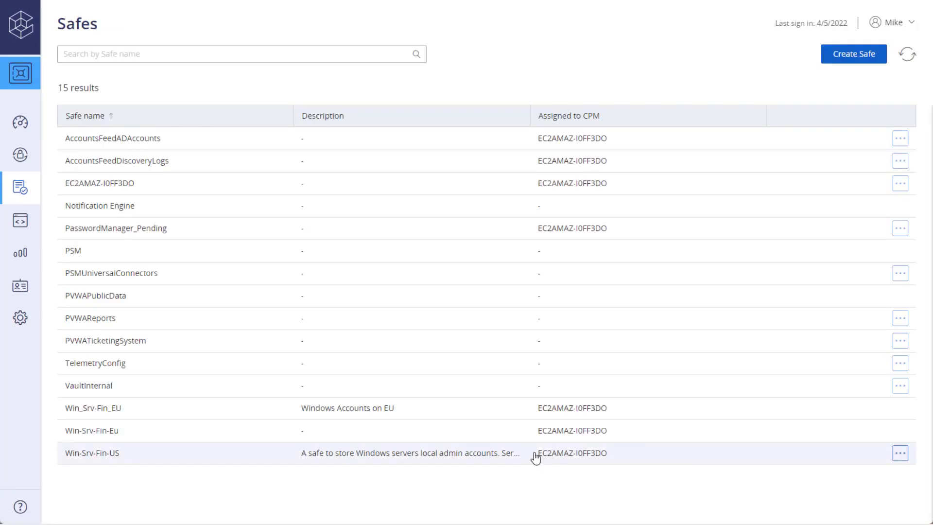
- Open Win-Srv-Fin-US's Members tab and filter the members by 'win'
left_click(527, 455)
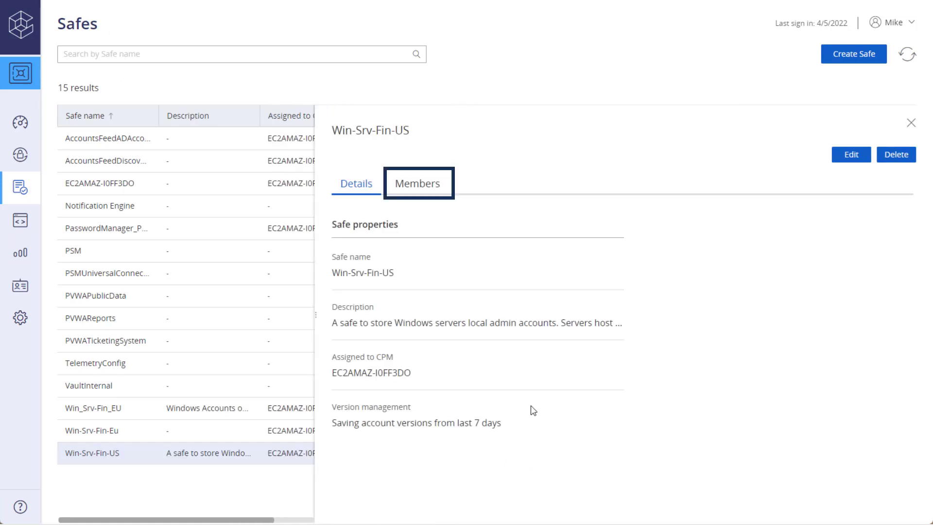
left_click(424, 189)
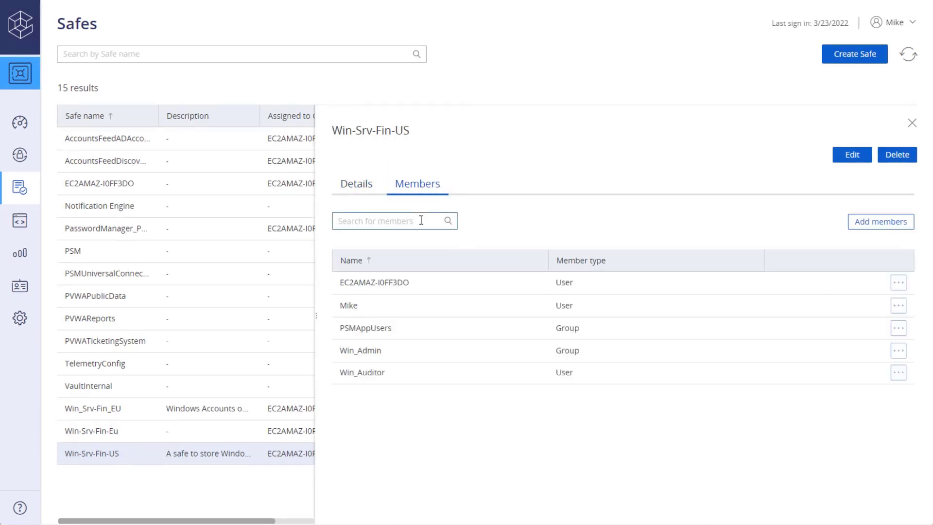
left_click(421, 220)
type("win")
left_click(447, 222)
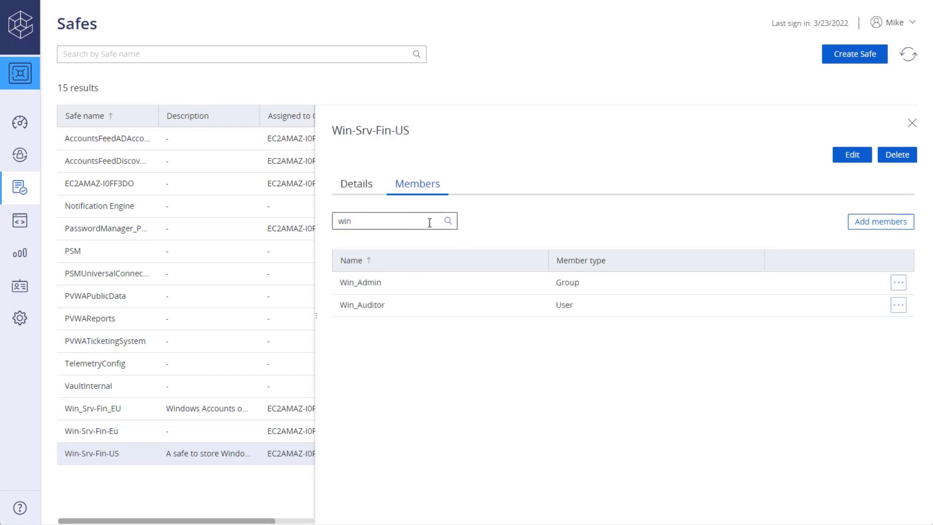
- Check Win_Auditor's row actions, then open Add members and cancel without changes
left_click(899, 306)
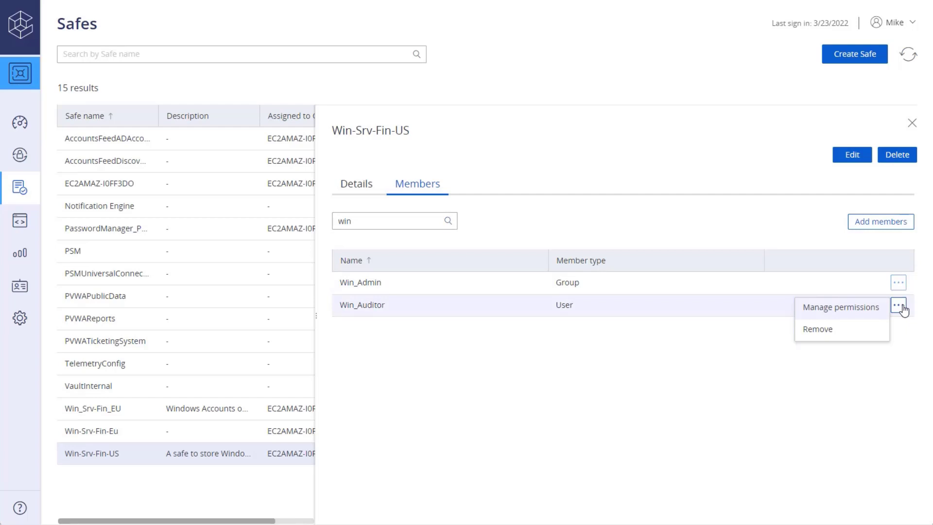
left_click(899, 306)
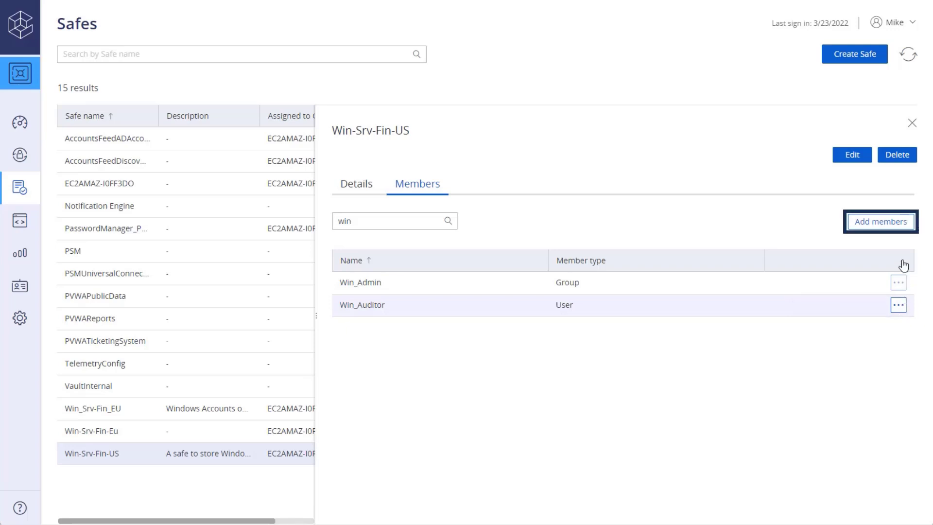
left_click(900, 226)
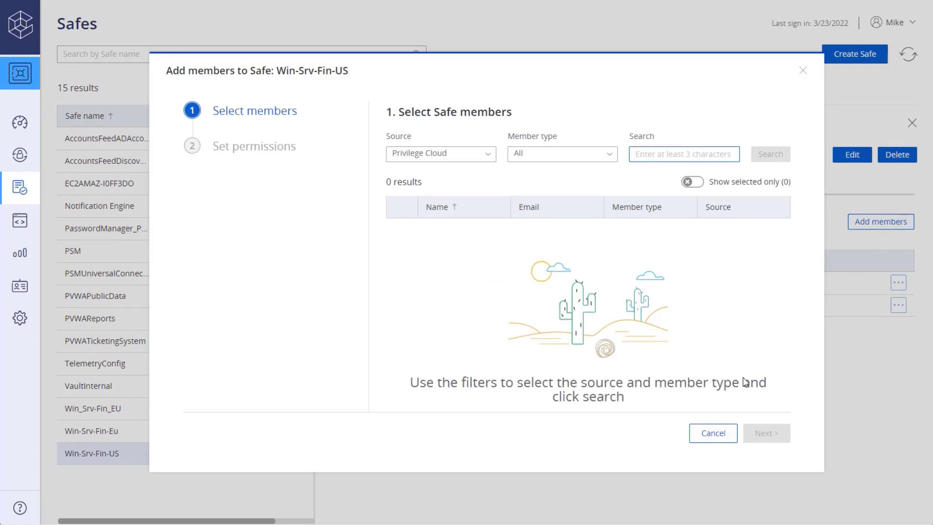
left_click(724, 432)
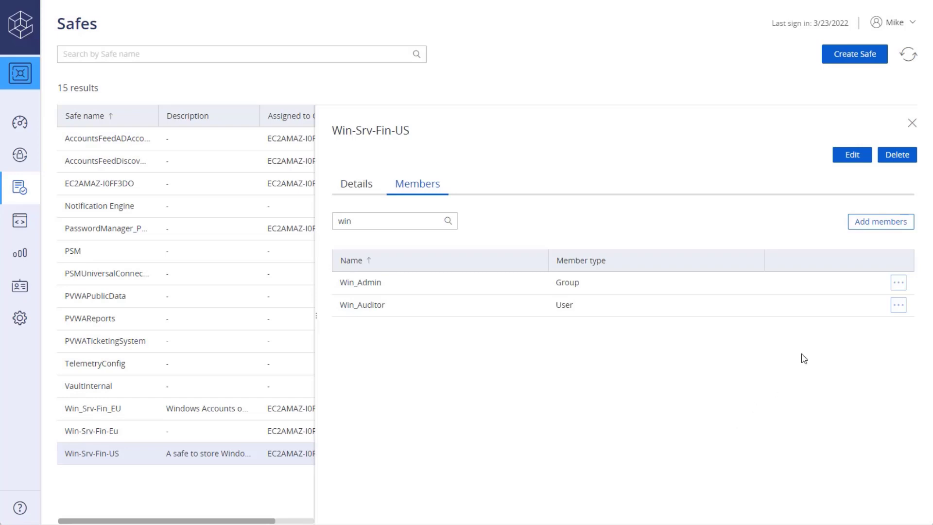